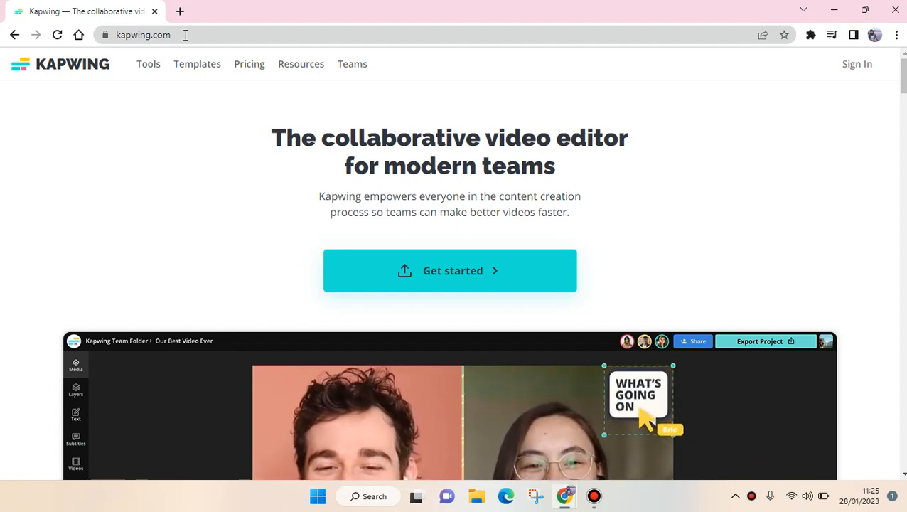
Sign in to Kapwing with an existing Google account
left_click(857, 69)
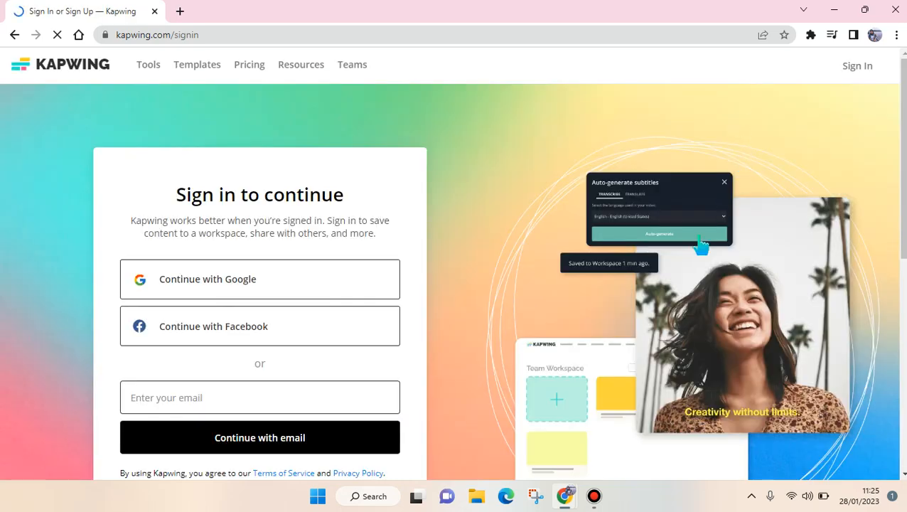
left_click(304, 280)
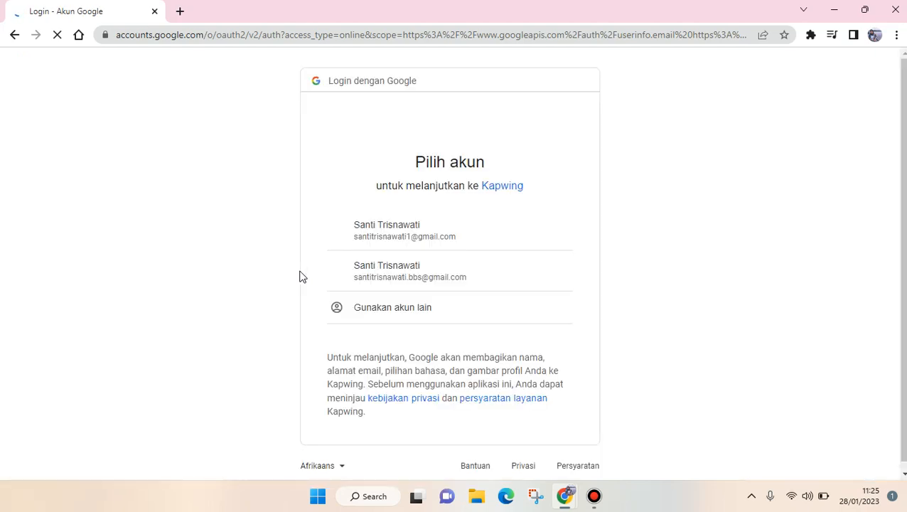
left_click(418, 272)
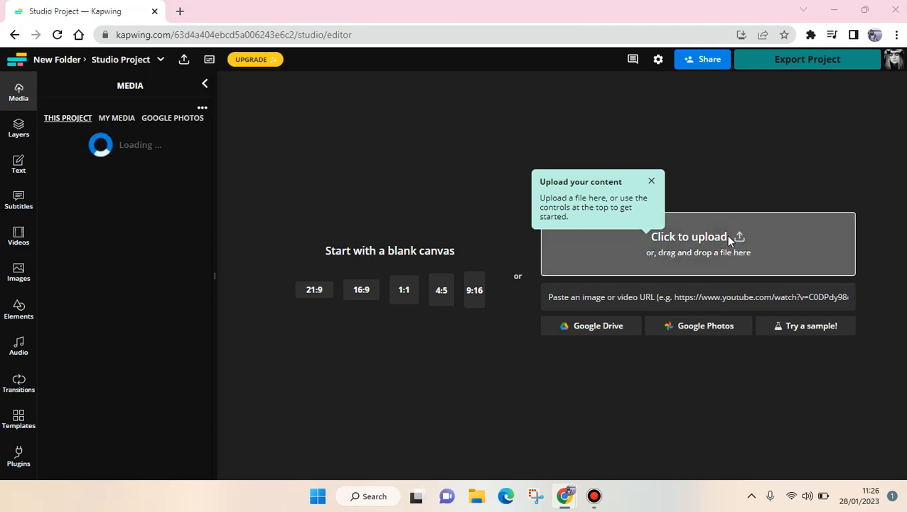
Upload the Thumbnail YT video from the Downloads folder into the project
left_click(732, 241)
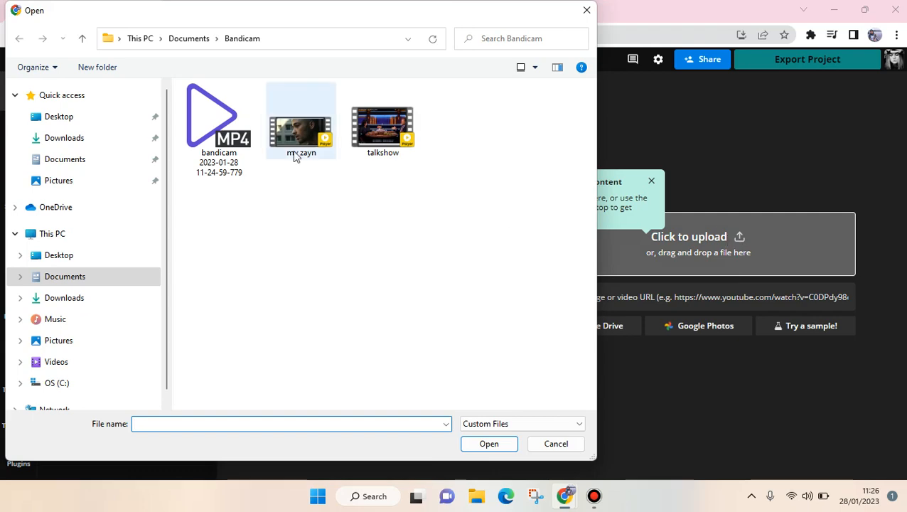
left_click(41, 144)
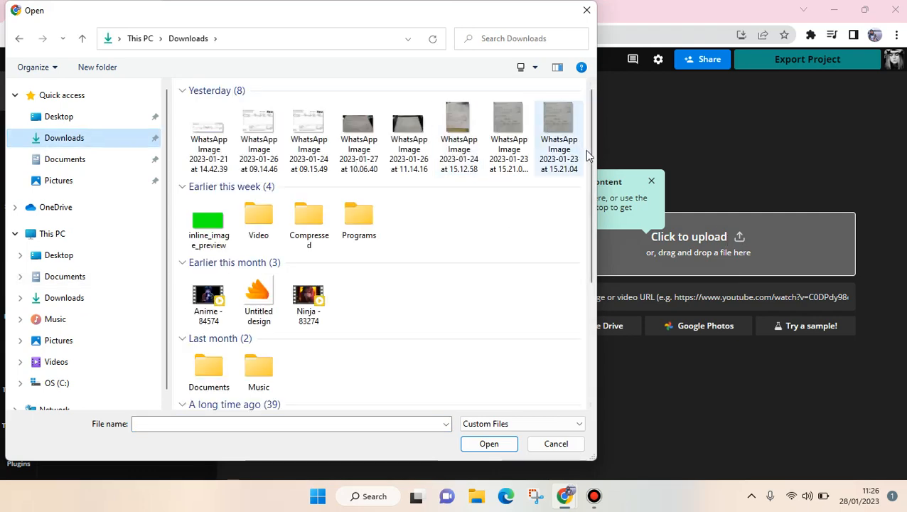
scroll(582, 217, "down", 1)
scroll(585, 223, "down", 3)
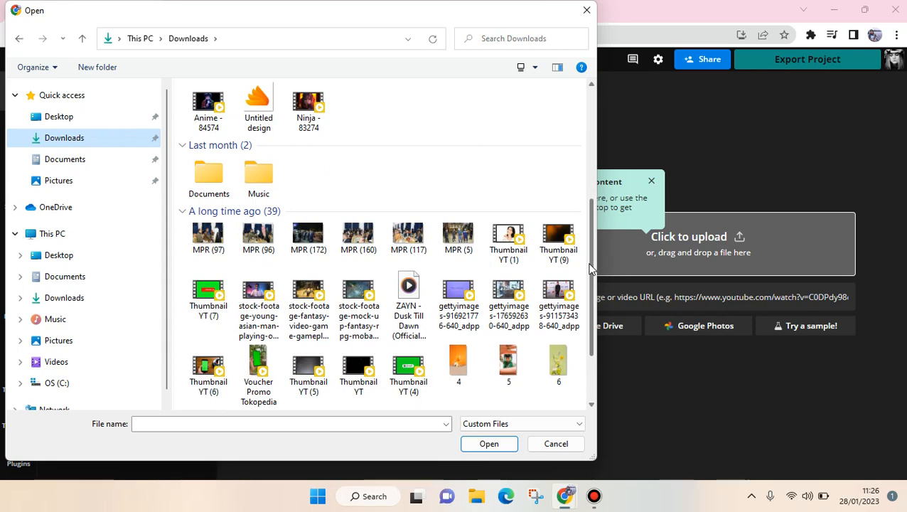
double_click(303, 121)
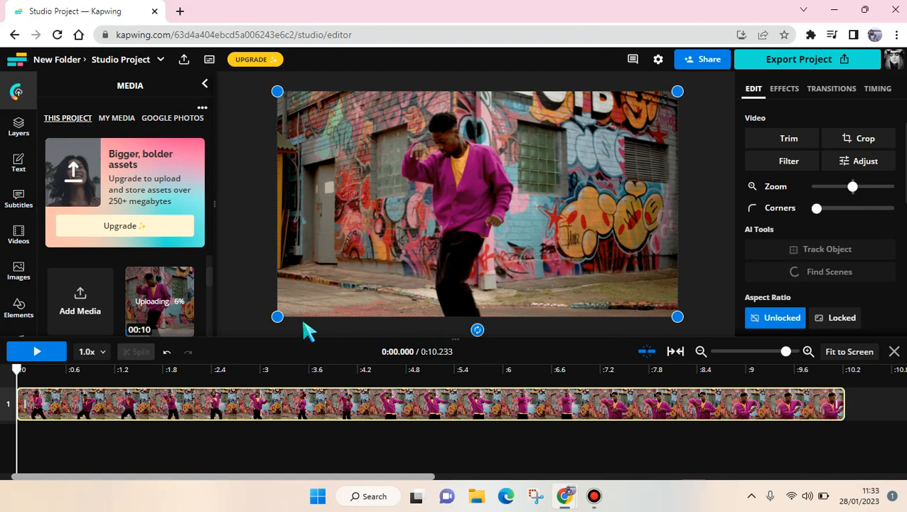
Preview the uploaded clip and split it at about 1.8 seconds
key("space")
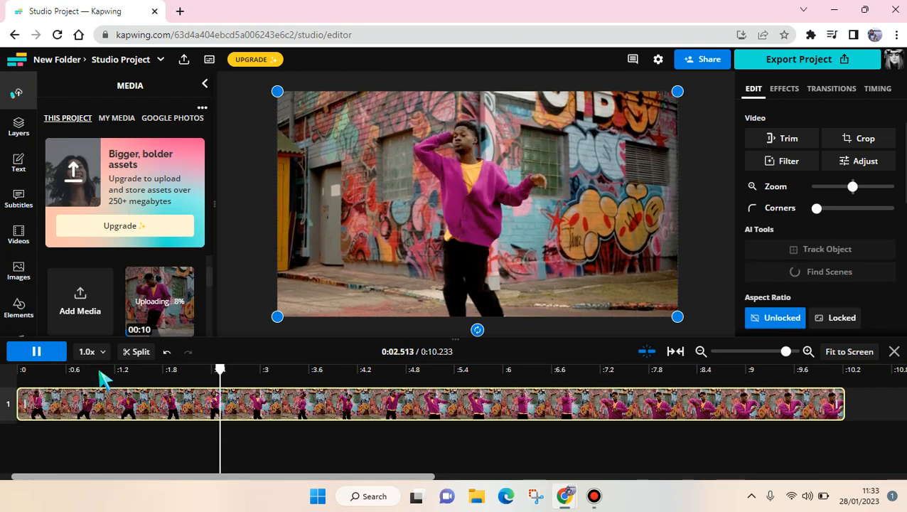
left_click(28, 352)
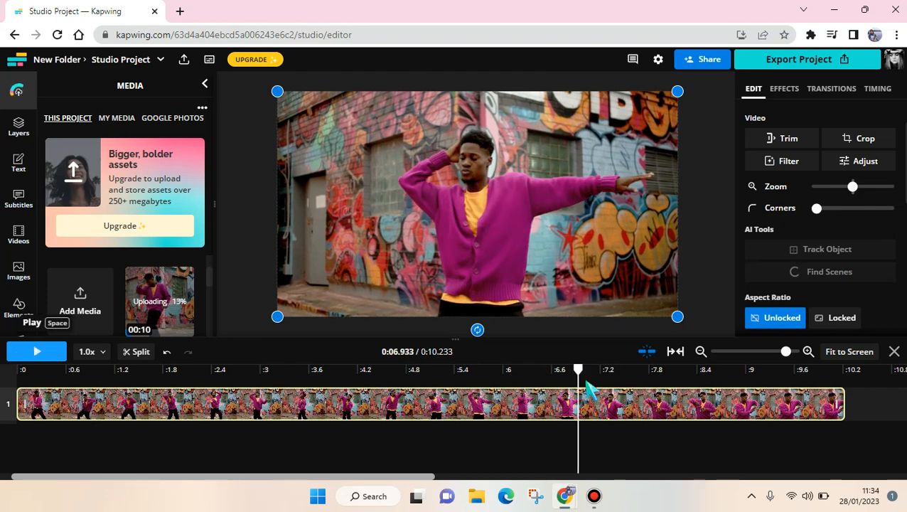
left_click_drag(578, 381, 131, 397)
left_click(142, 351)
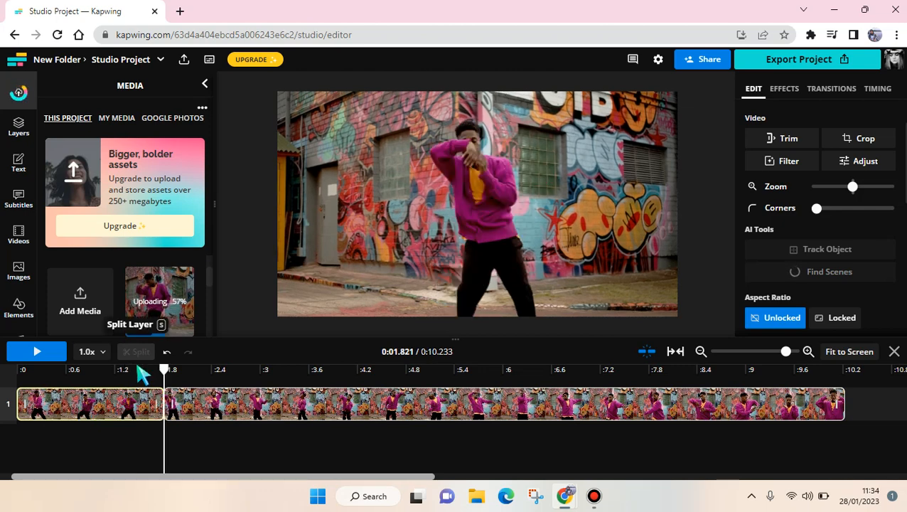
Slow the first segment of the clip down to 0.25x speed
left_click(140, 370)
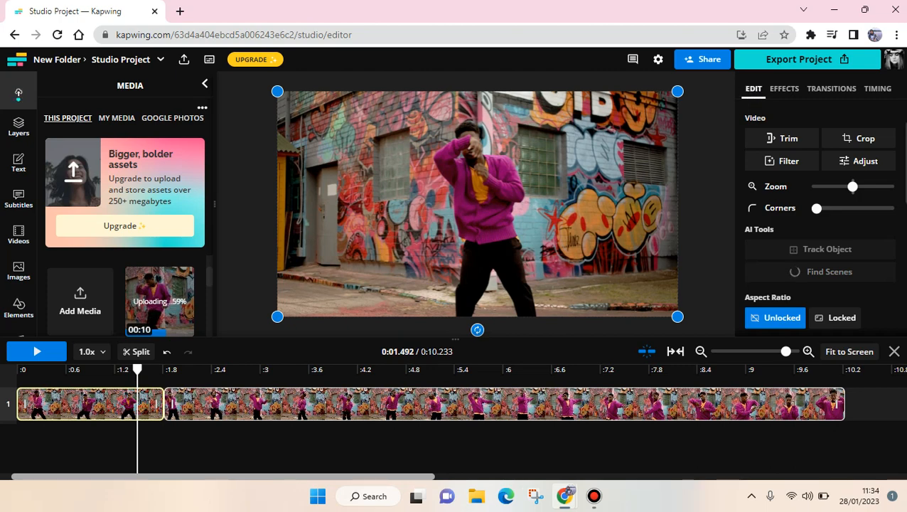
scroll(747, 164, "down", 3)
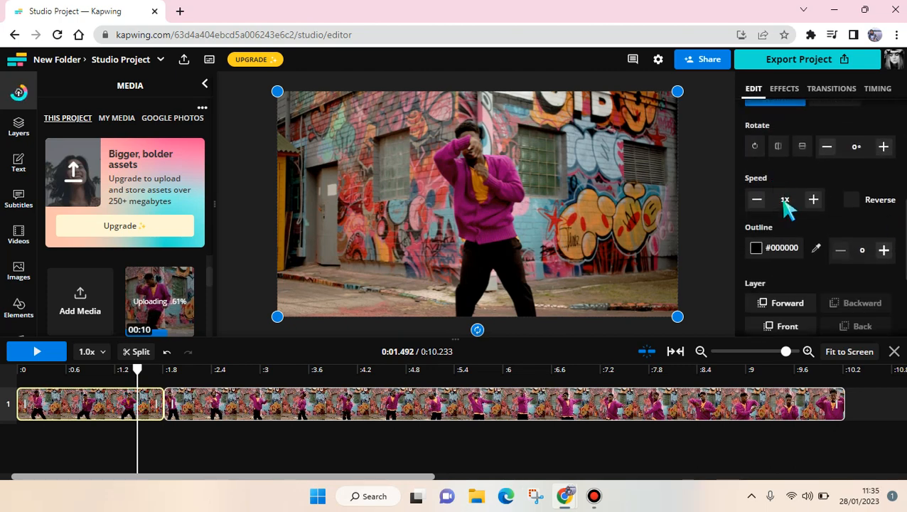
left_click(759, 200)
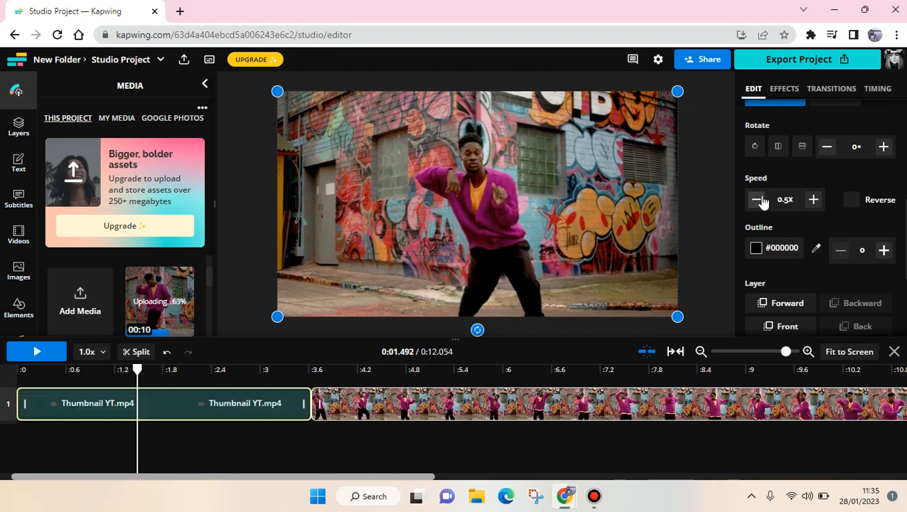
left_click(759, 201)
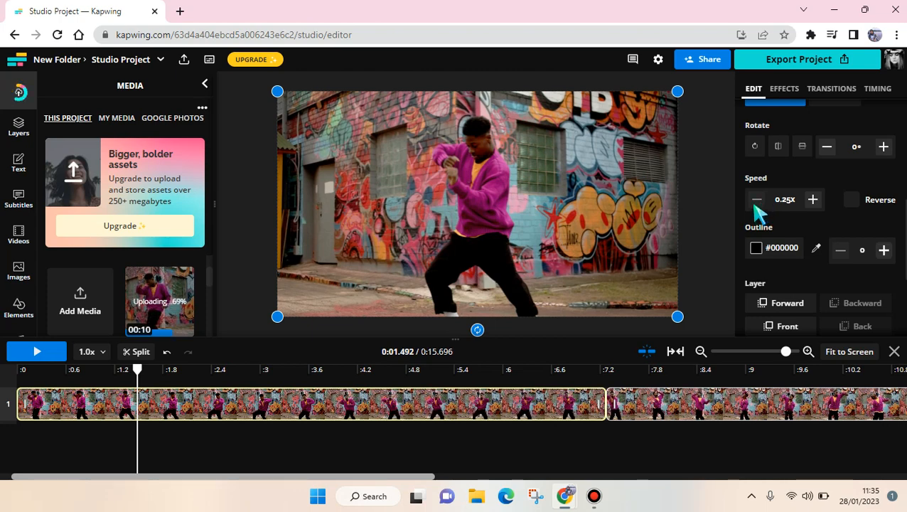
Play the project from the start to check the slowed first segment
left_click(7, 374)
key("space")
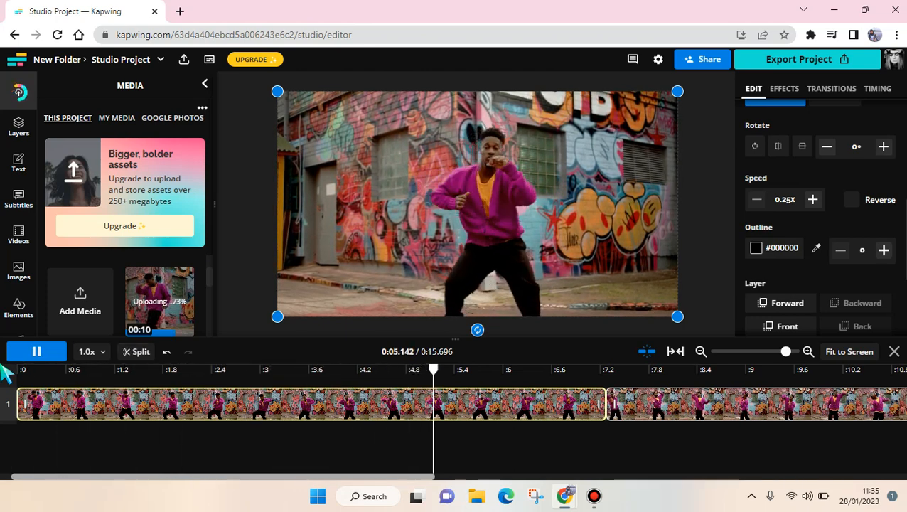
key("space")
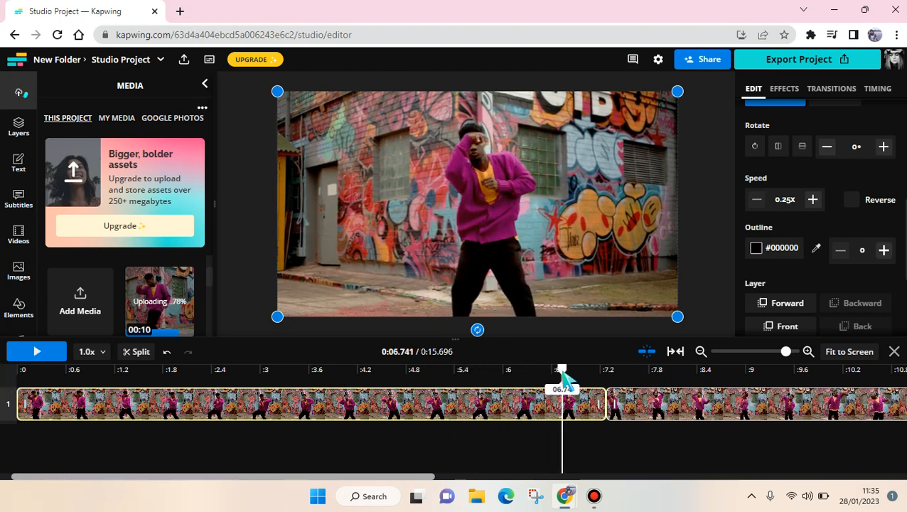
Split the second segment at about 10.2 seconds on the timeline
left_click_drag(565, 381, 270, 407)
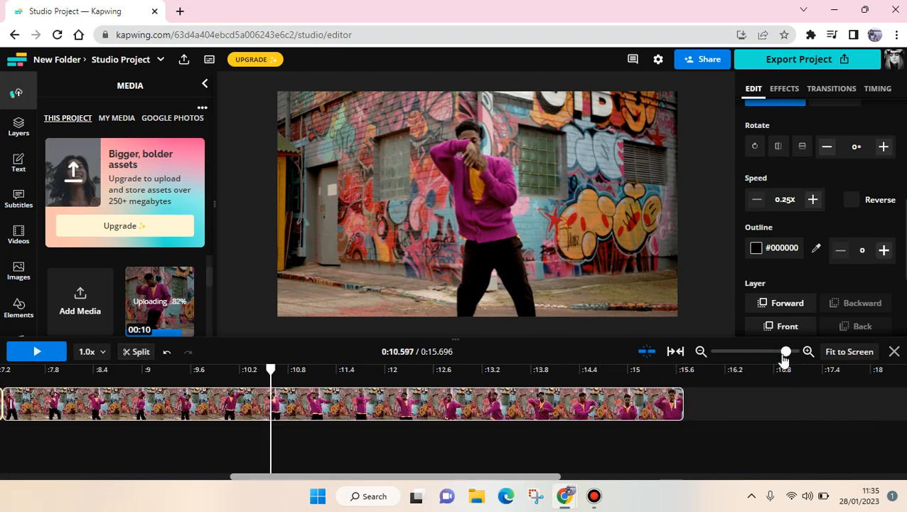
mouse_move(771, 357)
left_mouse_down()
mouse_move(762, 353)
mouse_move(780, 363)
left_mouse_up()
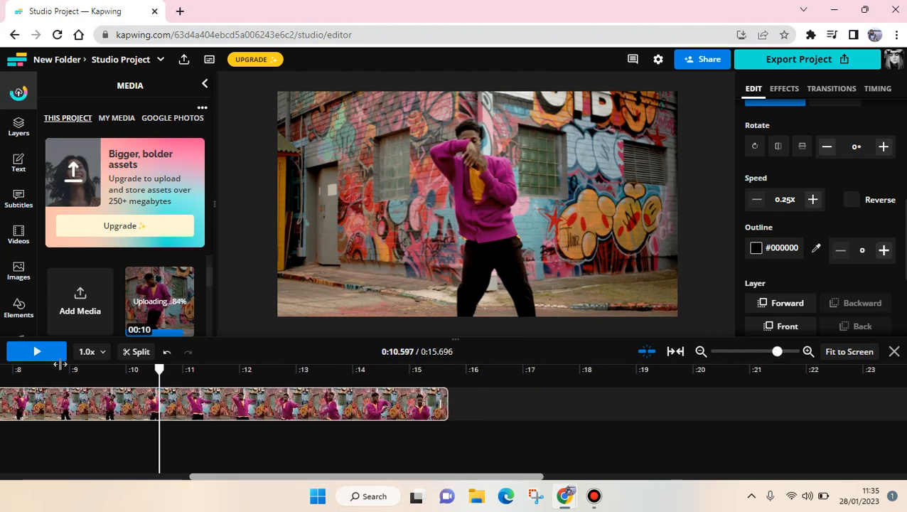
left_click_drag(62, 372, 3, 370)
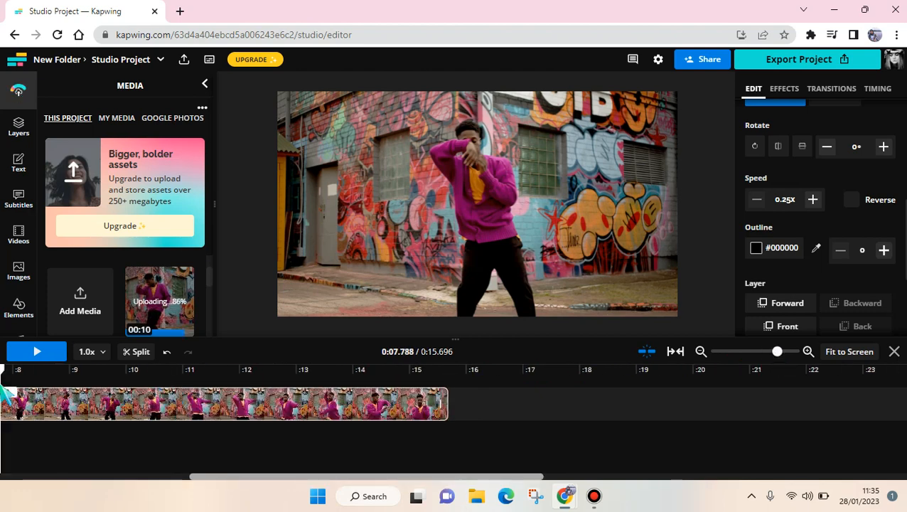
left_click_drag(766, 356, 763, 357)
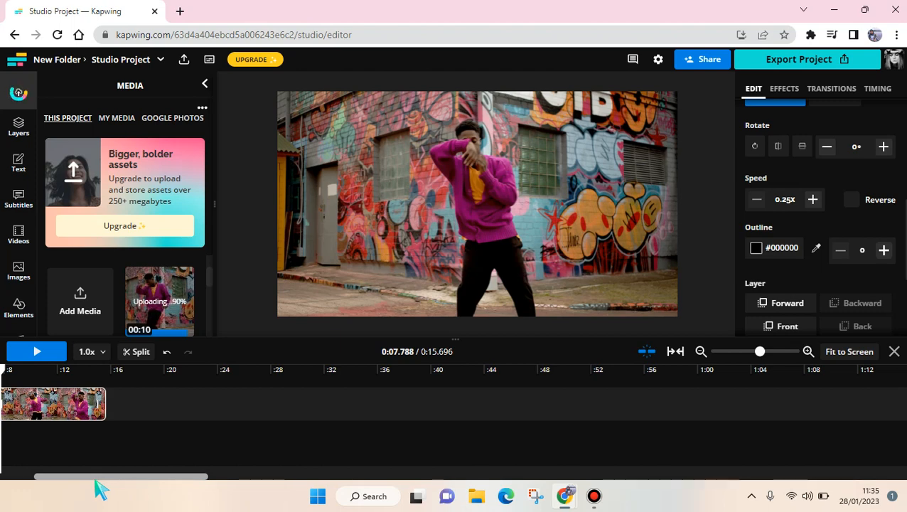
left_click_drag(91, 478, 27, 472)
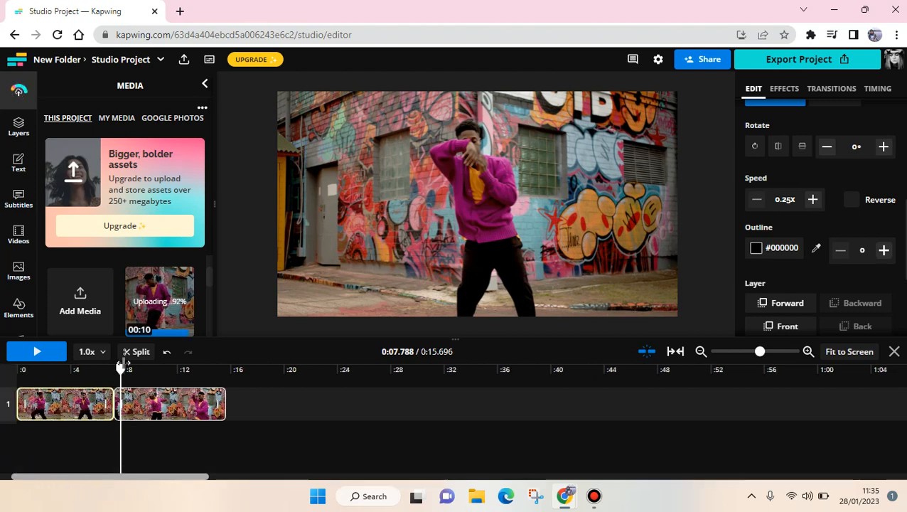
left_click_drag(121, 370, 155, 381)
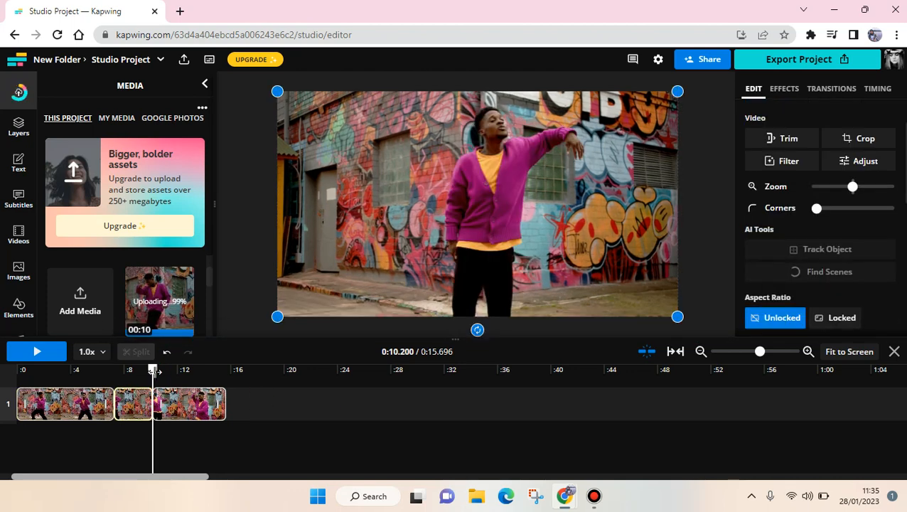
Speed up the middle segment to 1.5x
left_click_drag(154, 372, 134, 372)
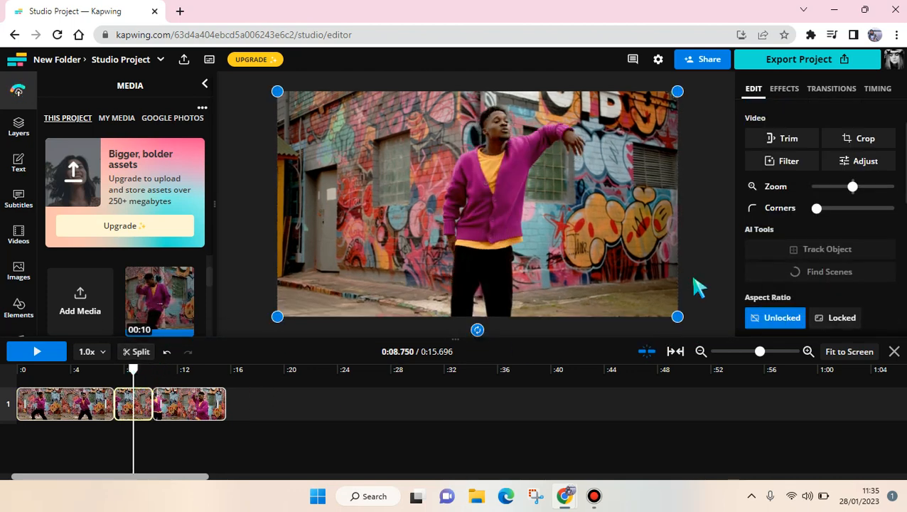
scroll(817, 213, "down", 3)
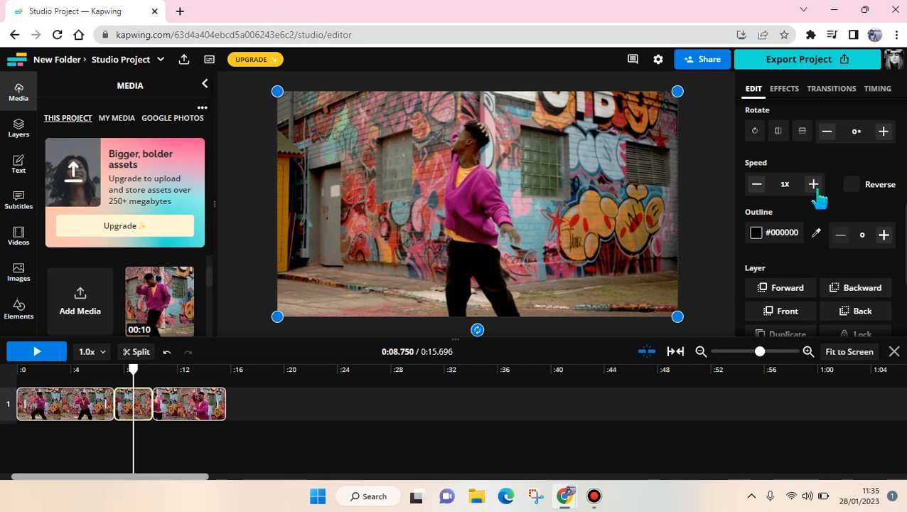
left_click(814, 186)
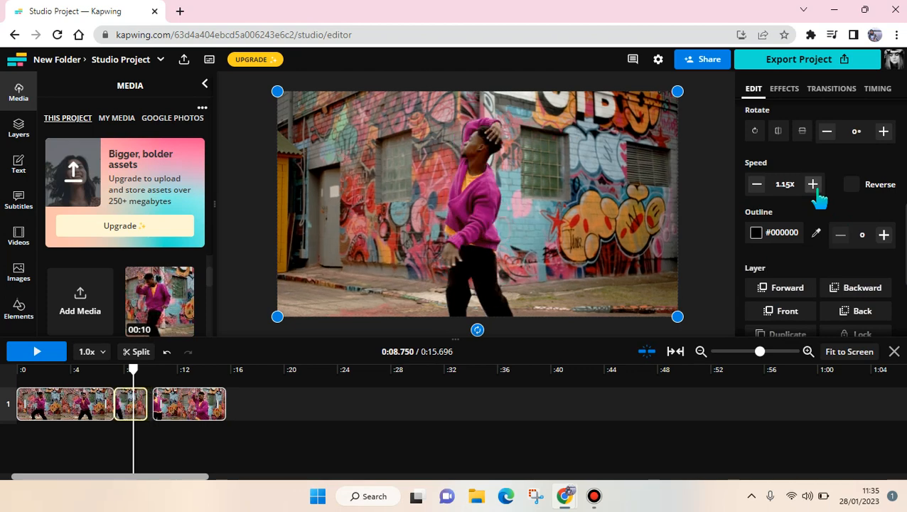
left_click(814, 186)
left_click(814, 187)
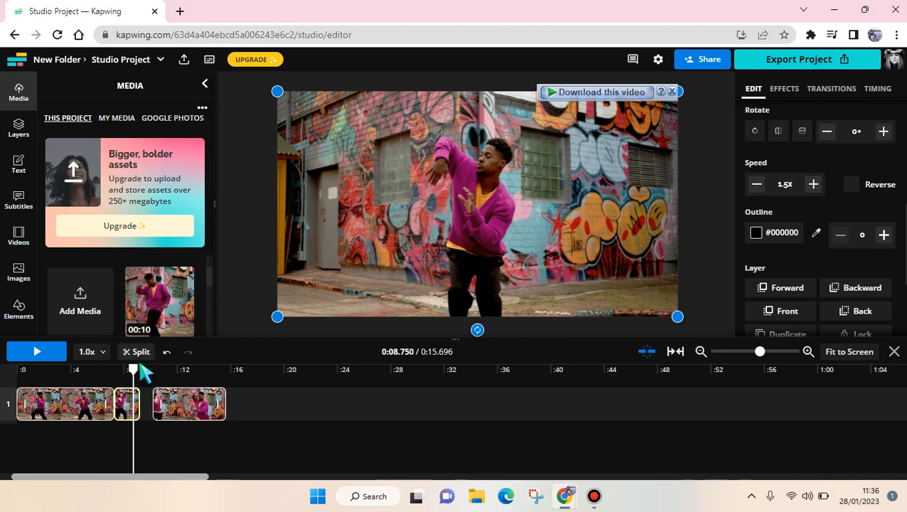
Move the last segment against the sped-up one to close the gap, and split it just past the 12-second mark
left_click_drag(133, 369, 112, 369)
key("space")
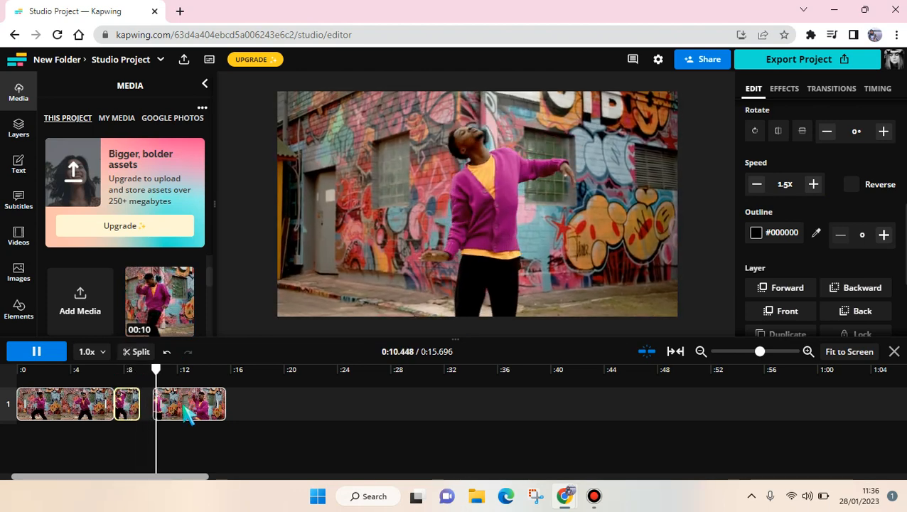
left_click(179, 411)
mouse_move(179, 410)
left_mouse_down()
mouse_move(153, 408)
mouse_move(182, 409)
mouse_move(165, 409)
left_mouse_up()
left_click_drag(162, 377, 165, 372)
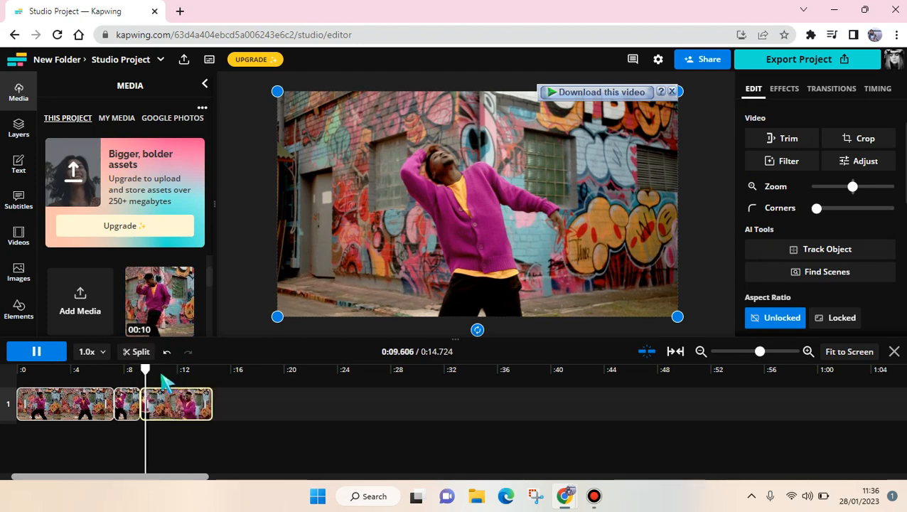
left_click(132, 353)
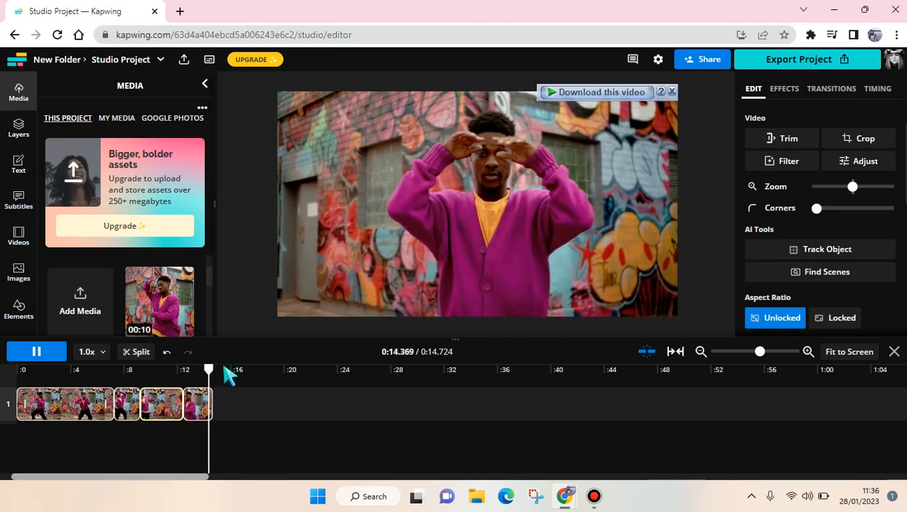
Slow the third segment on the timeline down to 0.25x speed
left_click_drag(213, 372, 164, 385)
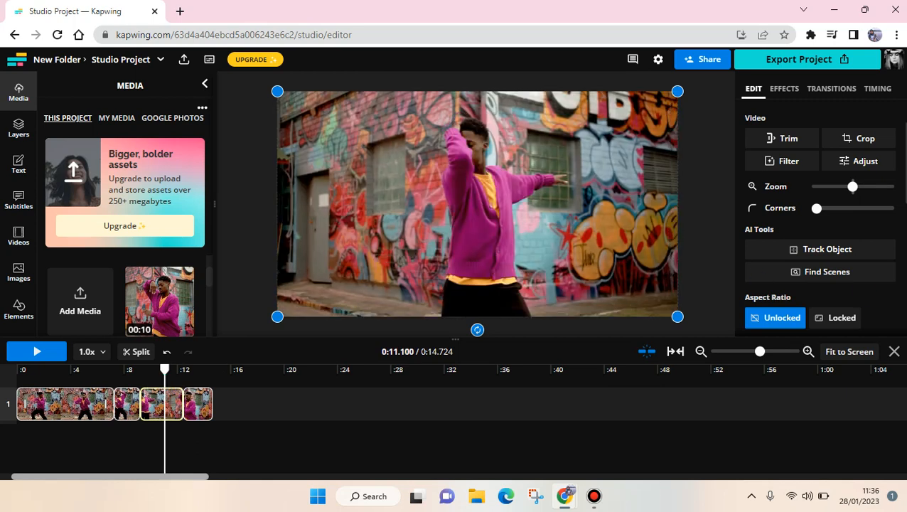
scroll(818, 213, "down", 3)
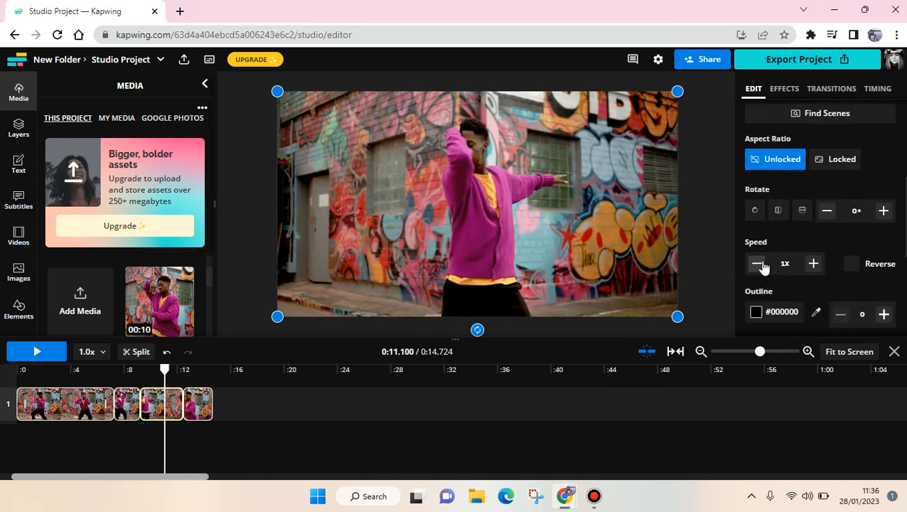
left_click(756, 264)
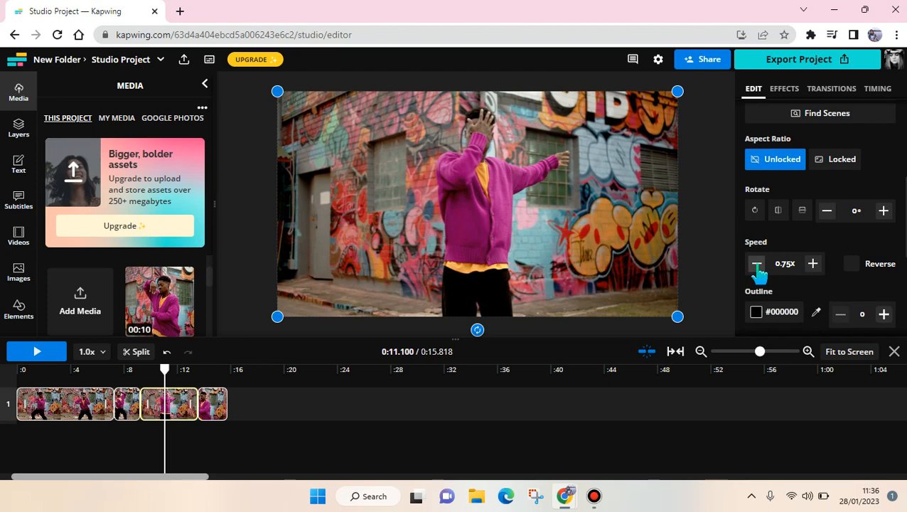
left_click(756, 265)
left_click(757, 265)
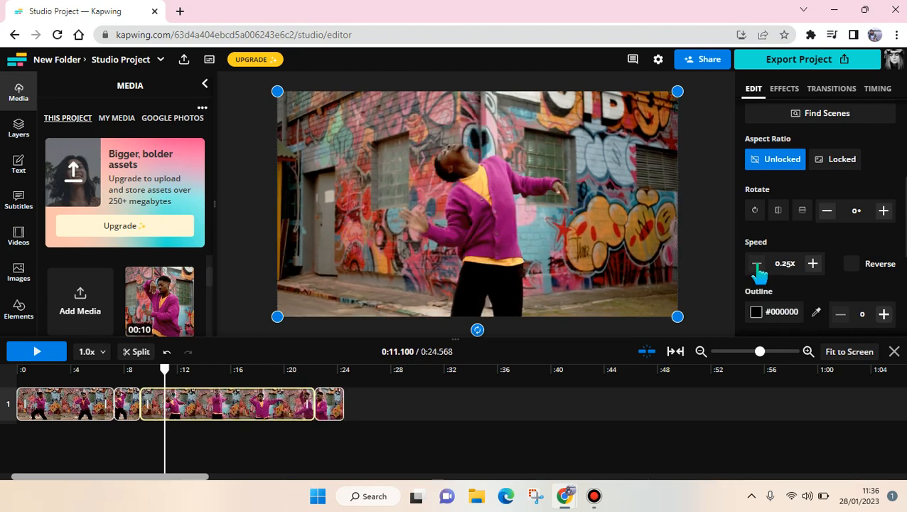
Play the whole edited video from the beginning to review the speed changes
left_click(7, 371)
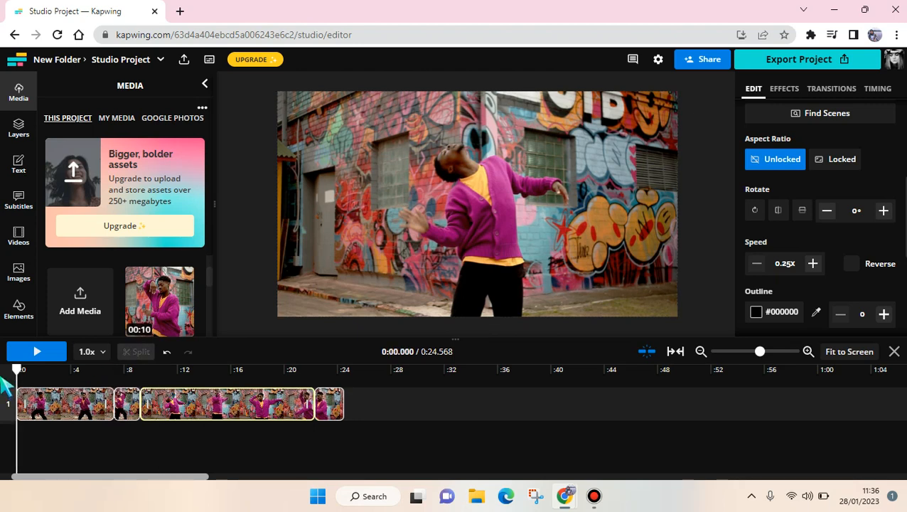
key("space")
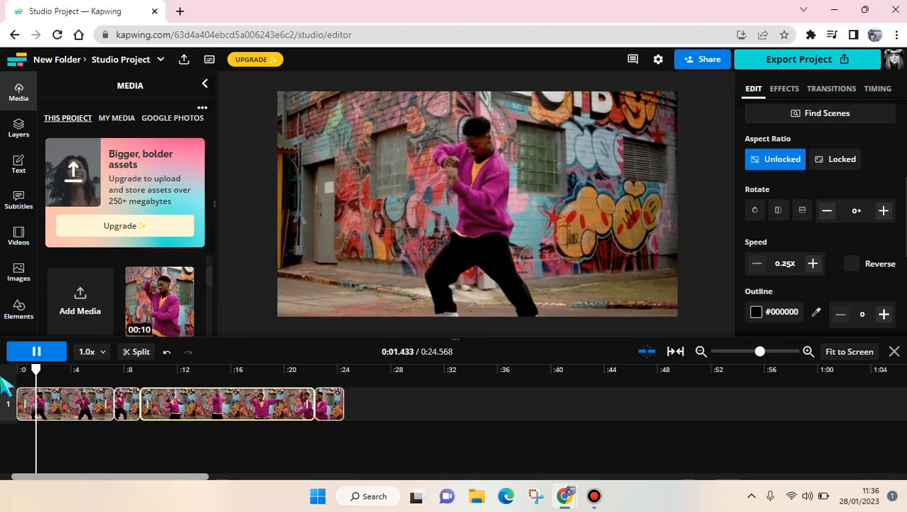